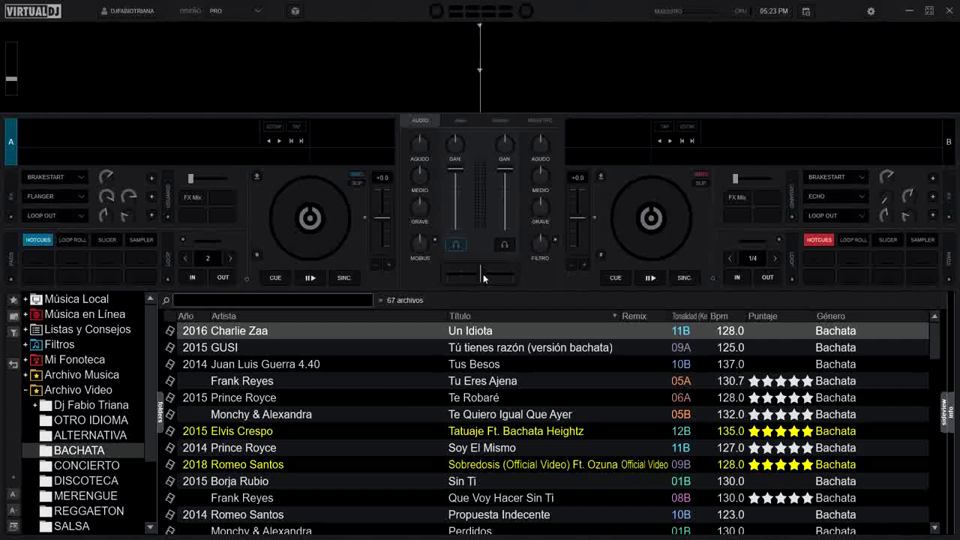
Examine the mixer's crossfader and the volume faders of both channels
drag(482, 275, 386, 276)
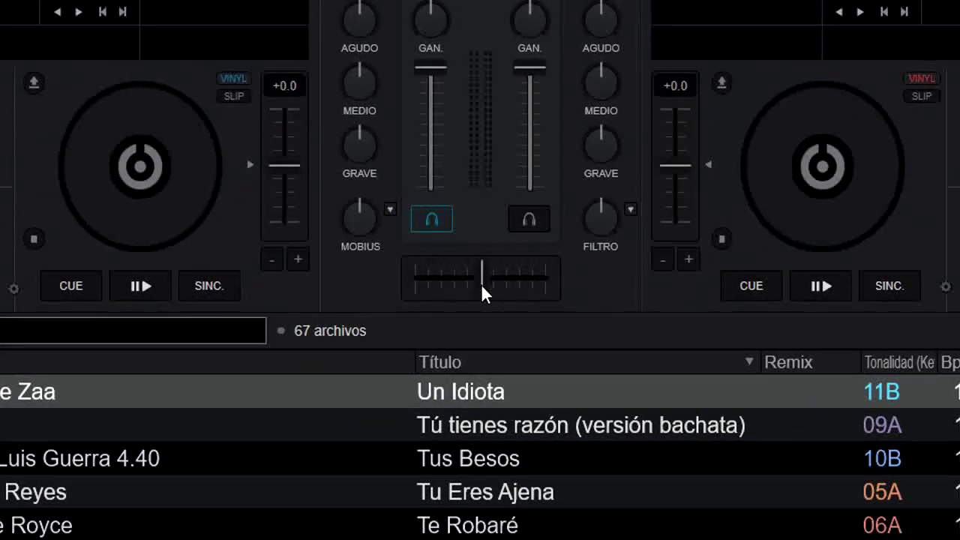
mouse_move(481, 284)
mouse_down()
mouse_move(392, 276)
mouse_move(570, 292)
mouse_move(482, 292)
mouse_up()
drag(431, 75, 456, 66)
mouse_move(529, 75)
mouse_down()
mouse_move(520, 188)
mouse_move(534, 67)
mouse_up()
mouse_move(482, 299)
mouse_down()
mouse_move(548, 285)
mouse_move(403, 273)
mouse_move(557, 300)
mouse_move(486, 284)
mouse_up()
drag(481, 279, 410, 271)
mouse_move(489, 283)
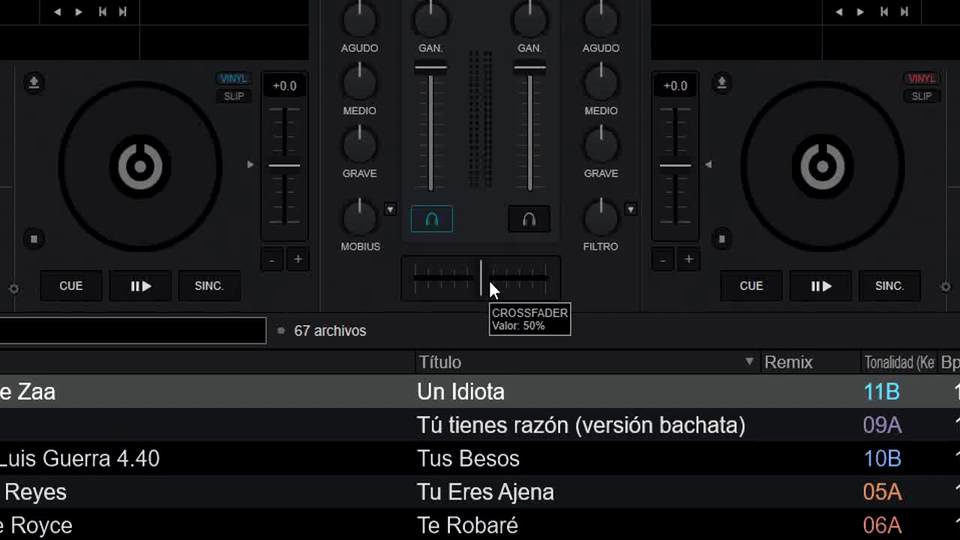
mouse_move(442, 182)
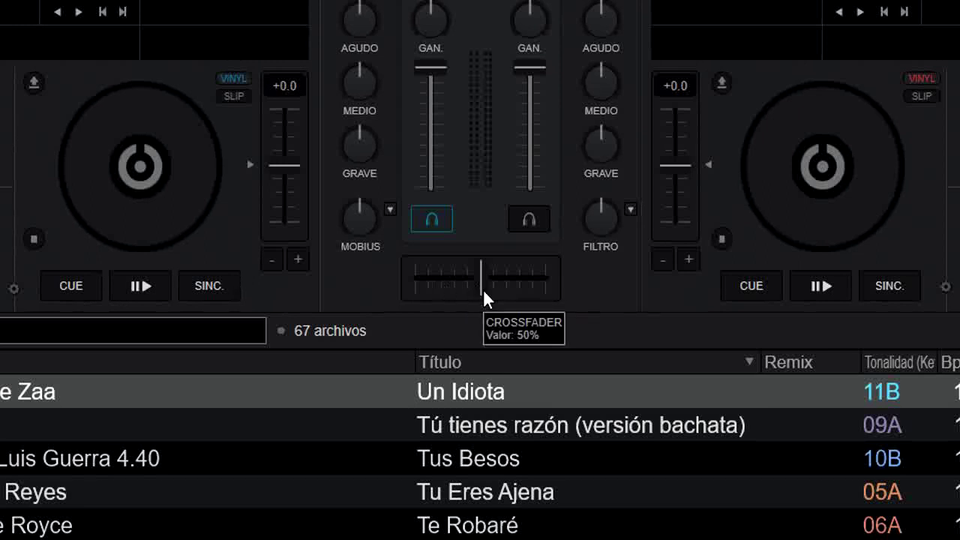
mouse_move(484, 298)
mouse_down()
mouse_move(506, 298)
mouse_move(510, 283)
mouse_move(440, 279)
mouse_move(530, 294)
mouse_move(484, 295)
mouse_move(478, 286)
mouse_move(512, 290)
mouse_move(420, 278)
mouse_move(527, 295)
mouse_move(455, 298)
mouse_move(517, 293)
mouse_move(463, 291)
mouse_move(493, 293)
mouse_move(484, 287)
mouse_up()
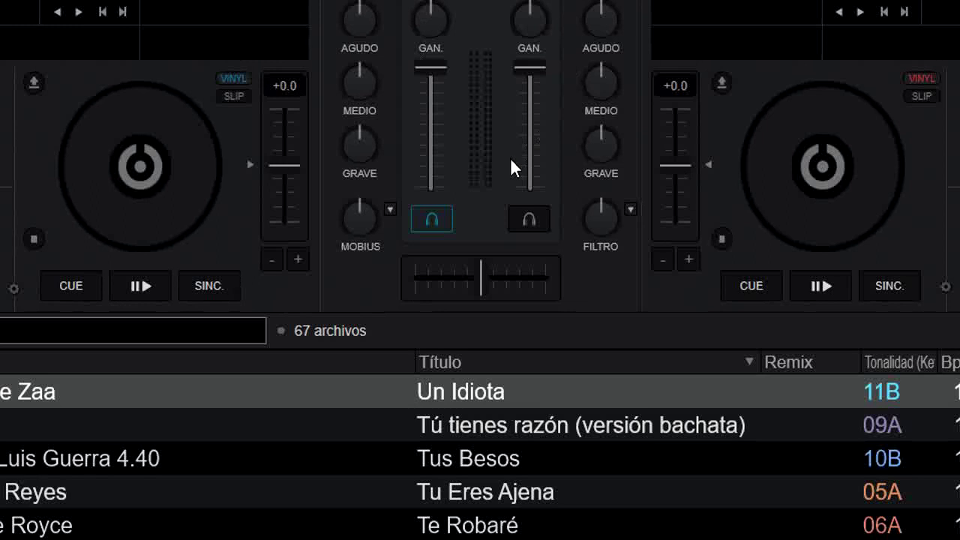
mouse_move(511, 167)
mouse_move(481, 279)
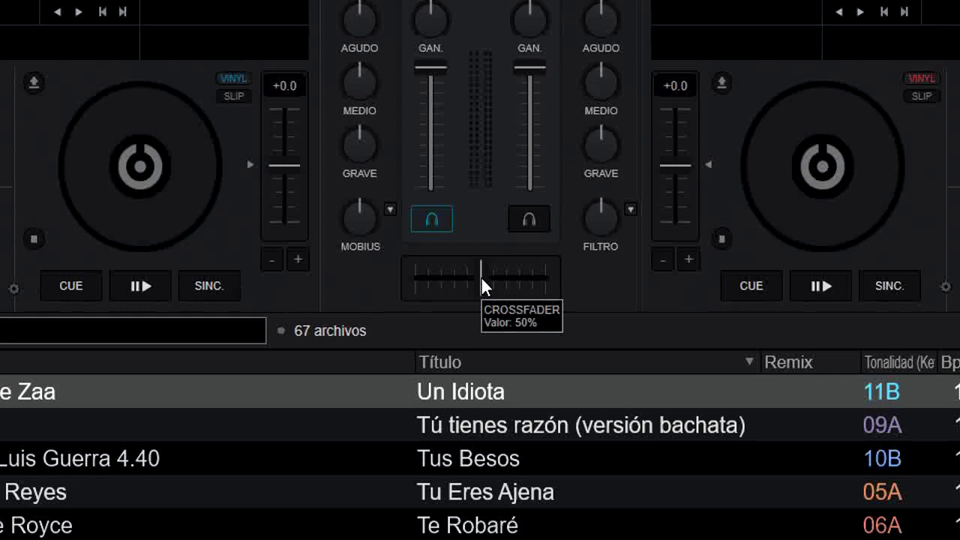
mouse_move(482, 279)
mouse_down()
mouse_move(456, 275)
mouse_move(503, 278)
mouse_move(490, 278)
mouse_up()
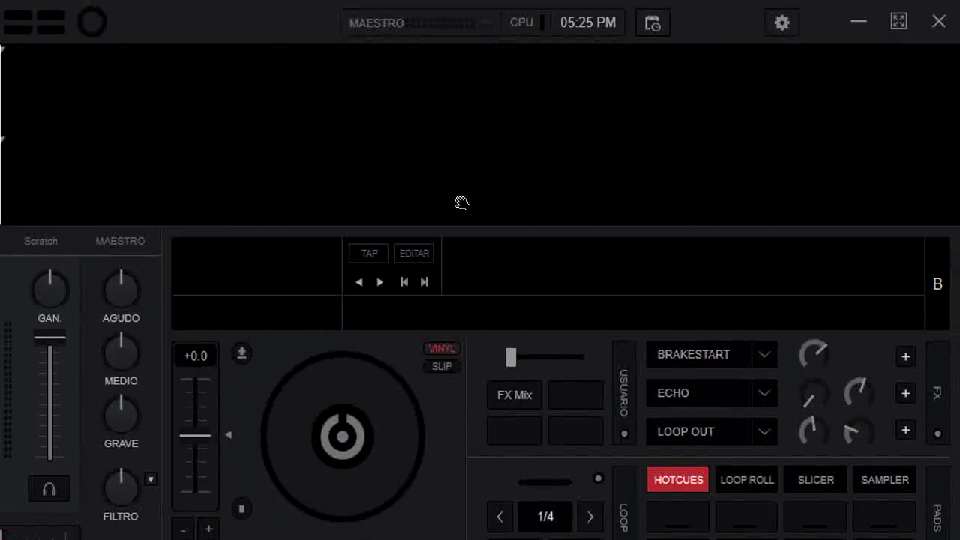
Find the crossfader options in the configuration by searching for "cross" and set crossfaderDisable to Si
click(783, 24)
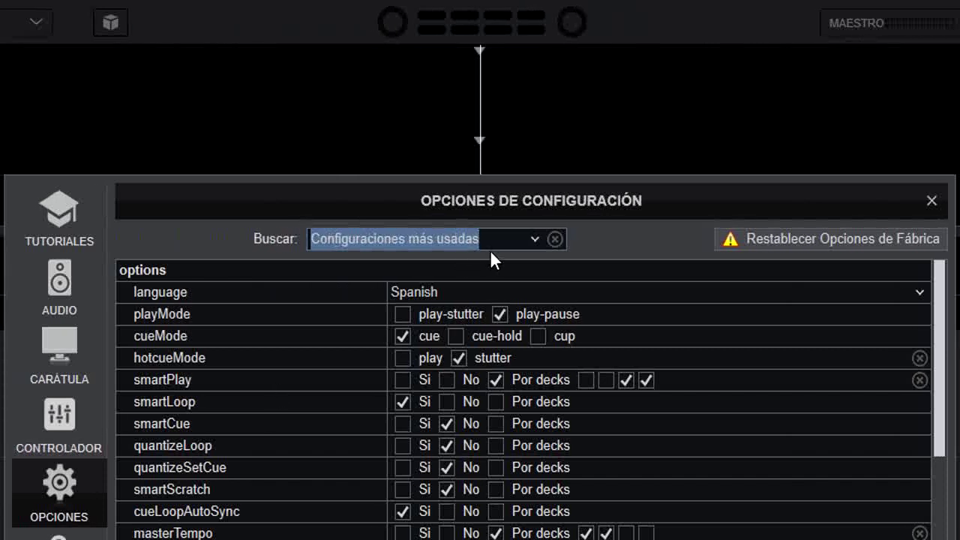
text(cross)
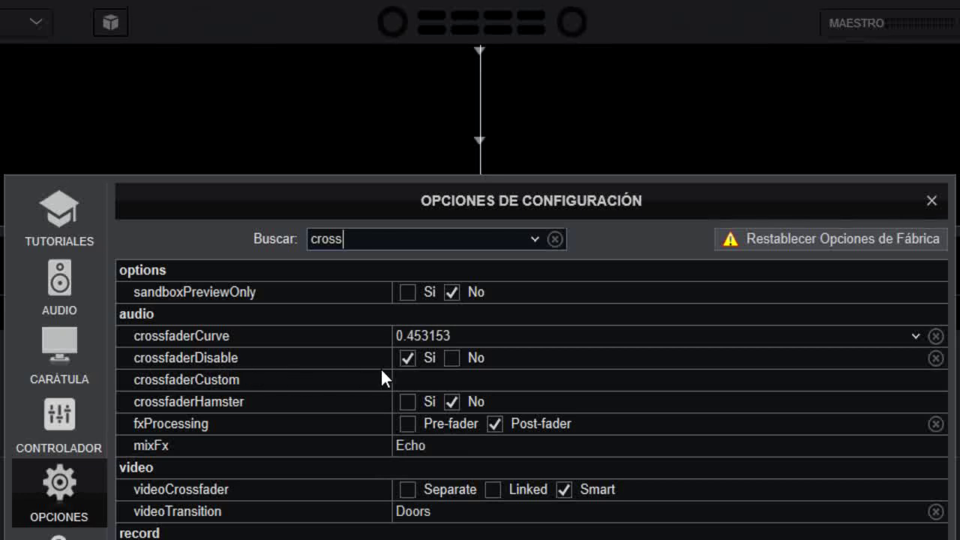
click(458, 358)
click(410, 357)
click(933, 201)
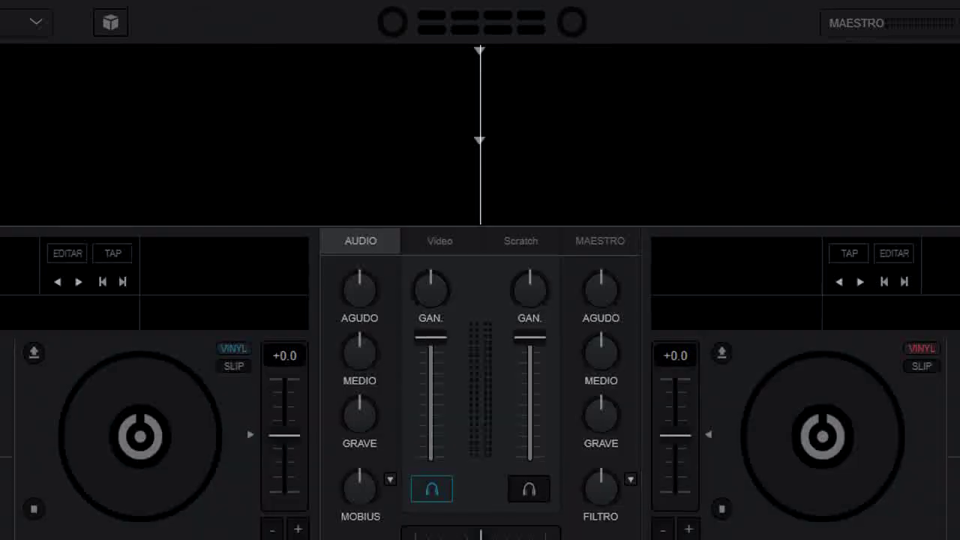
Load "Tatuaje Ft. Bachata Heightz" onto deck A and "Te Quiero Igual Que Ayer" onto deck B
drag(161, 539, 146, 439)
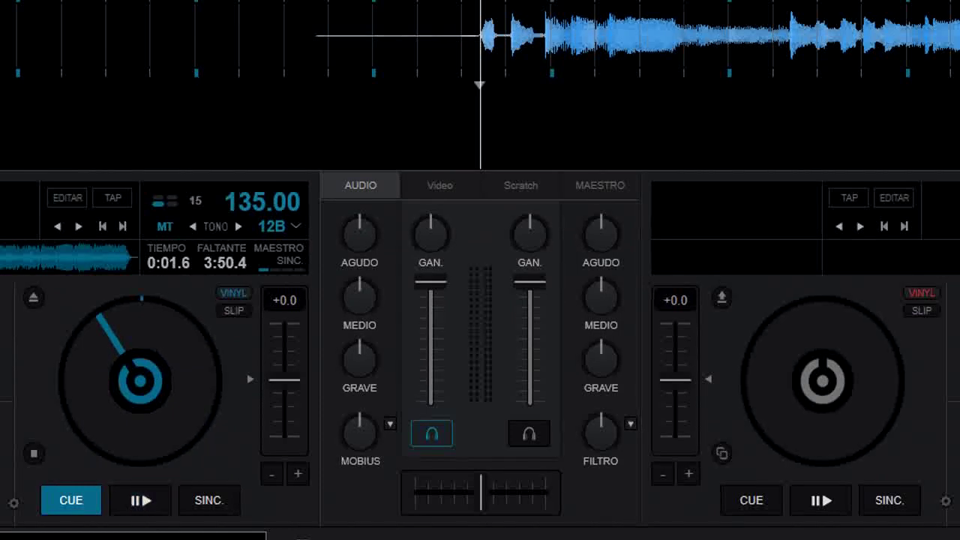
drag(821, 539, 829, 401)
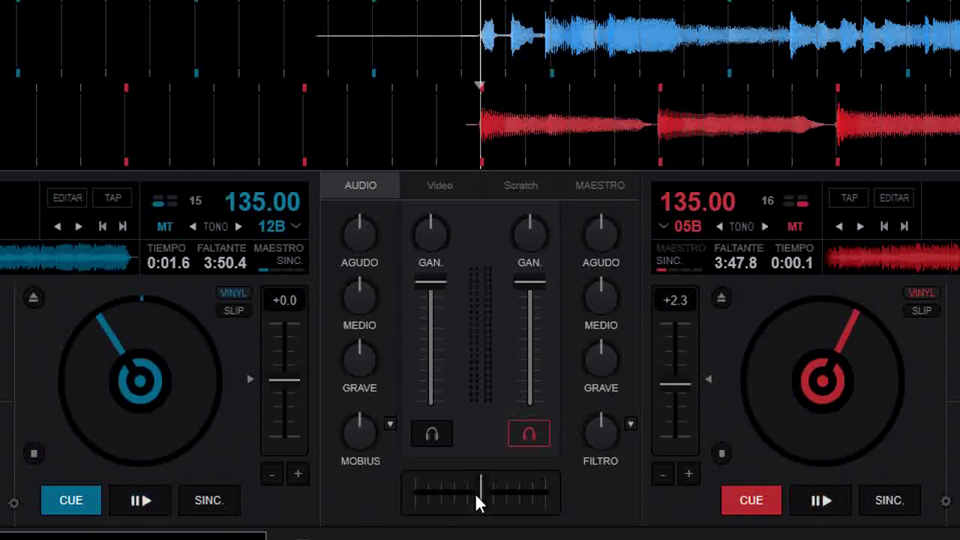
Move the crossfader fully to deck B's side, play deck A briefly, and return it to its cue point
mouse_move(477, 494)
drag(482, 492, 548, 493)
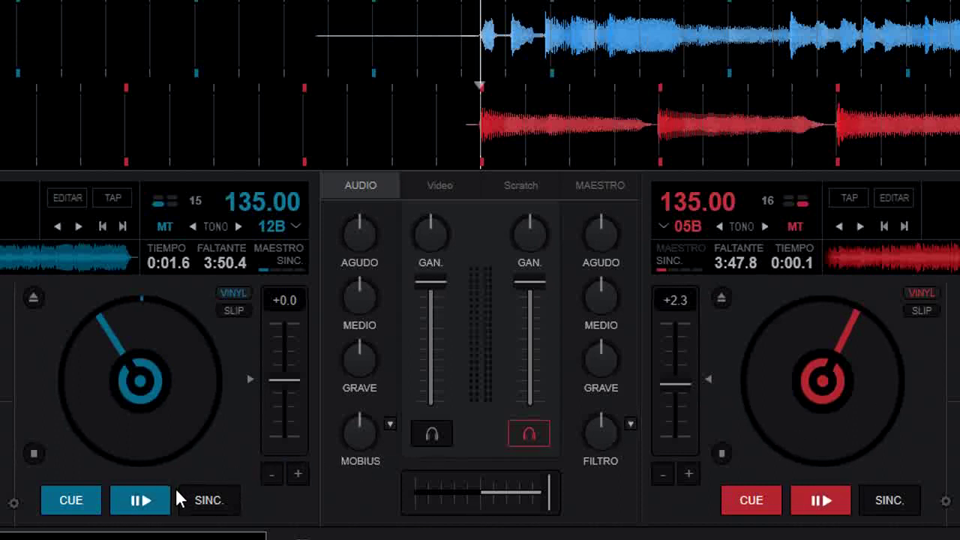
click(141, 503)
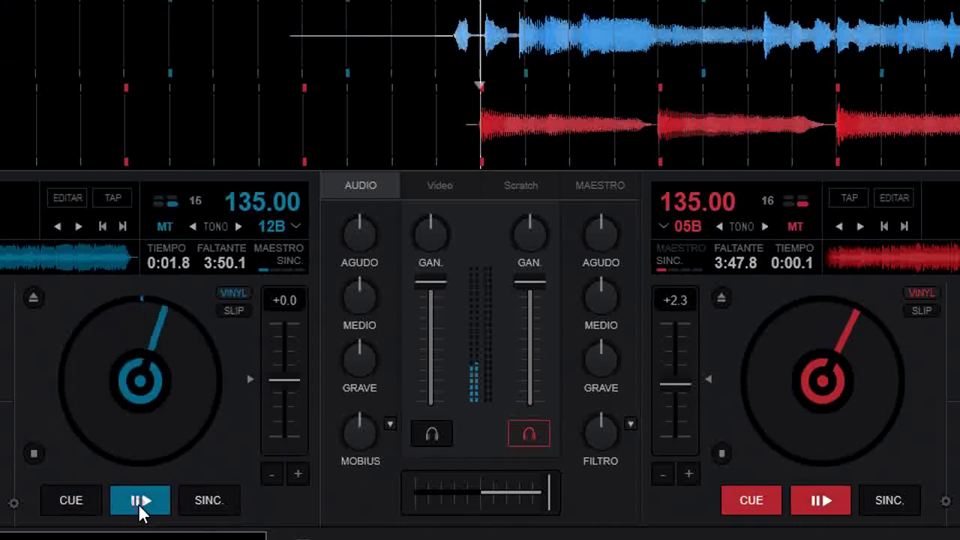
click(81, 508)
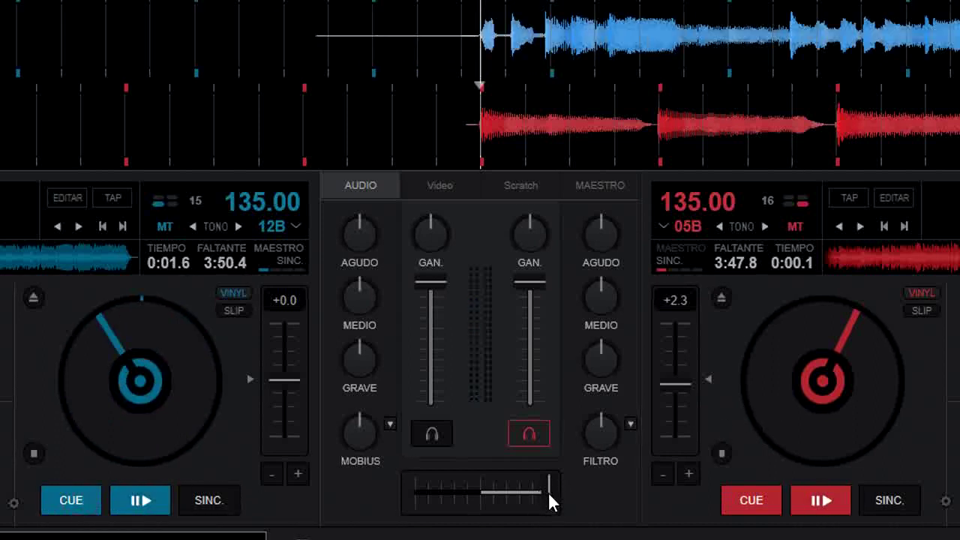
Test deck B's playback with the crossfader fully at deck A's side and at deck B's side, then cue the deck and centre the crossfader
drag(548, 500, 408, 488)
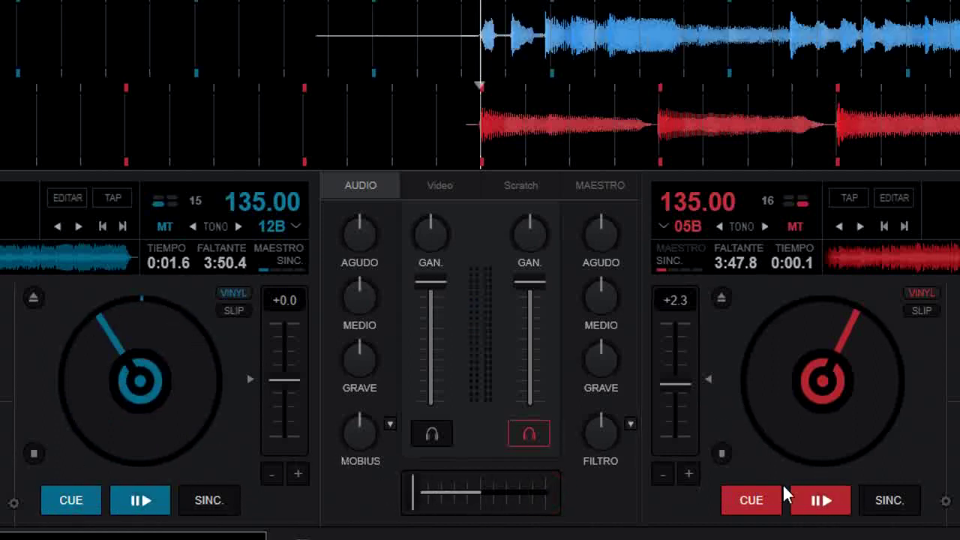
click(833, 496)
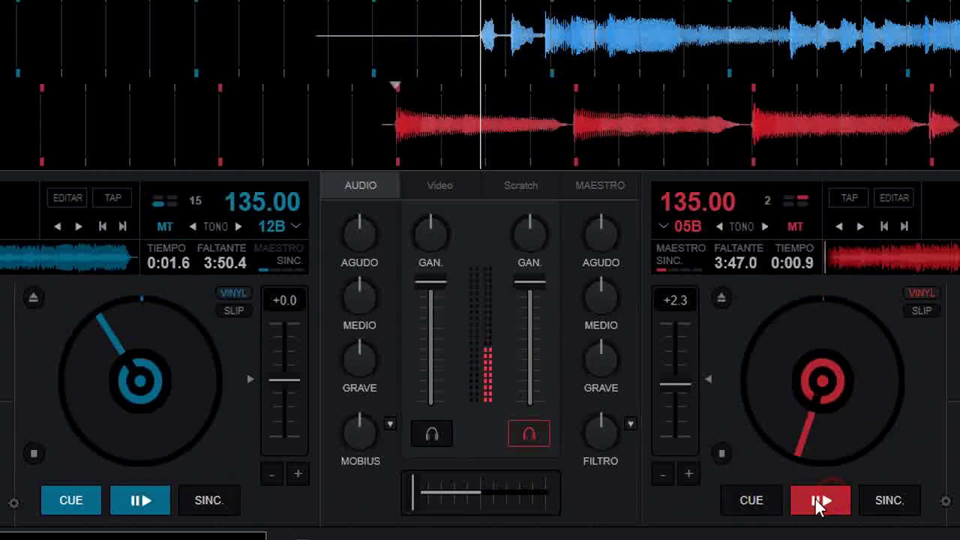
click(767, 501)
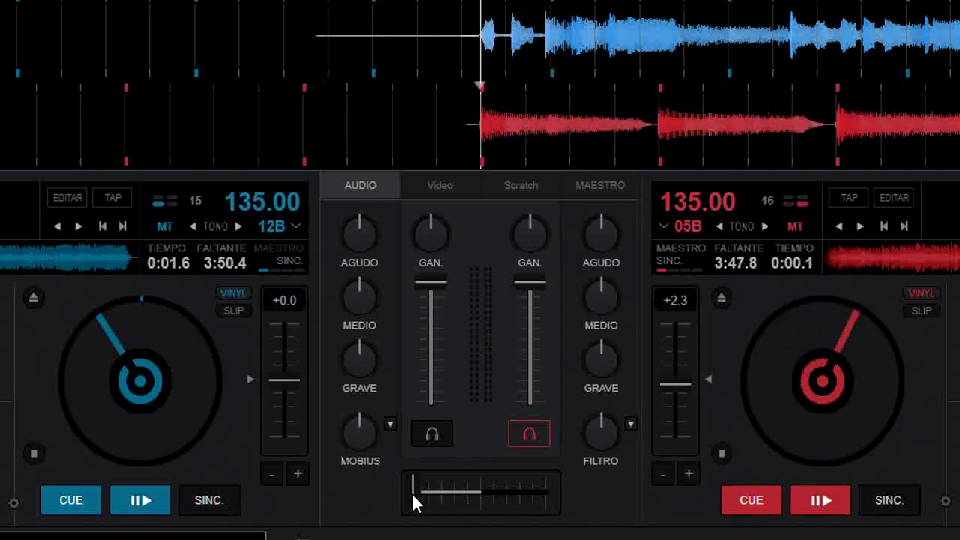
drag(412, 493, 550, 493)
click(820, 501)
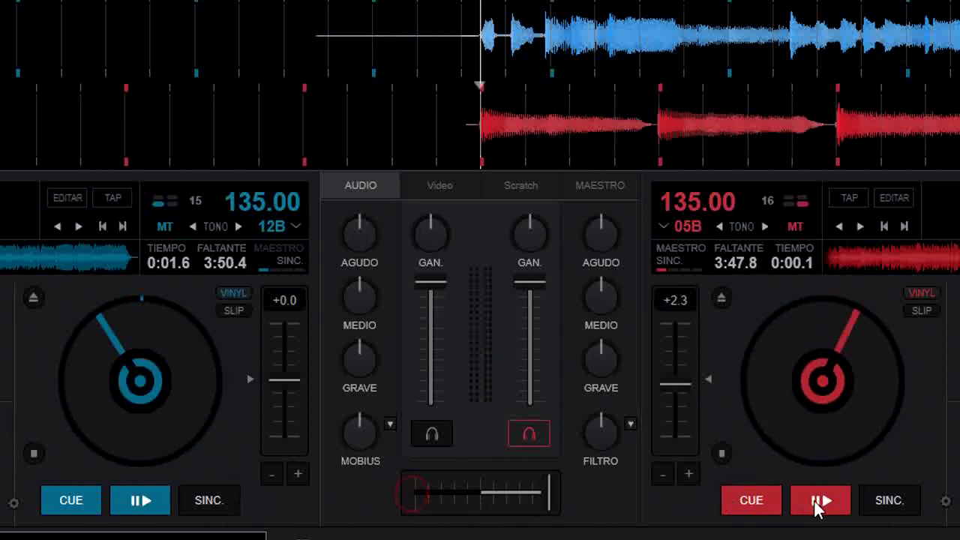
click(753, 511)
drag(550, 494, 481, 496)
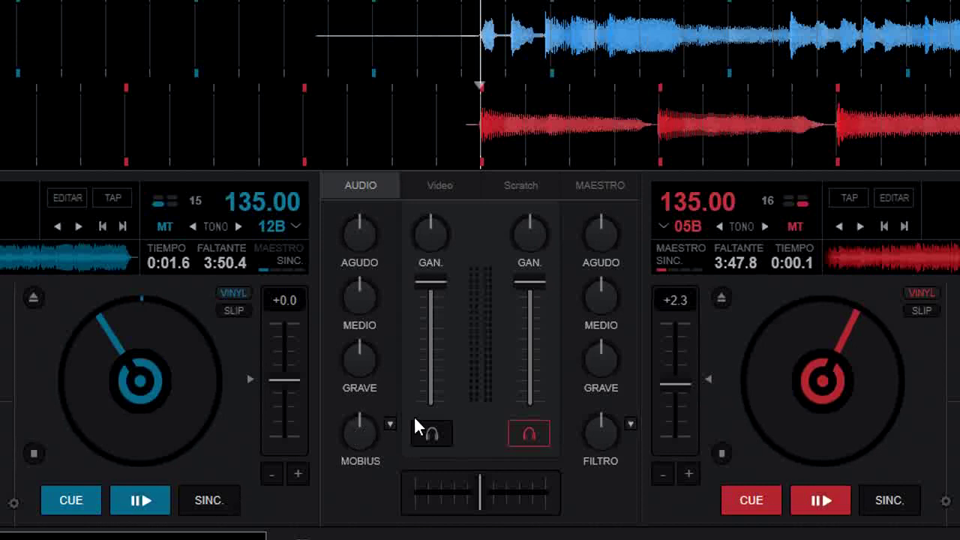
Play both decks and test each channel's volume fader between maximum and minimum, leaving both at minimum
click(135, 504)
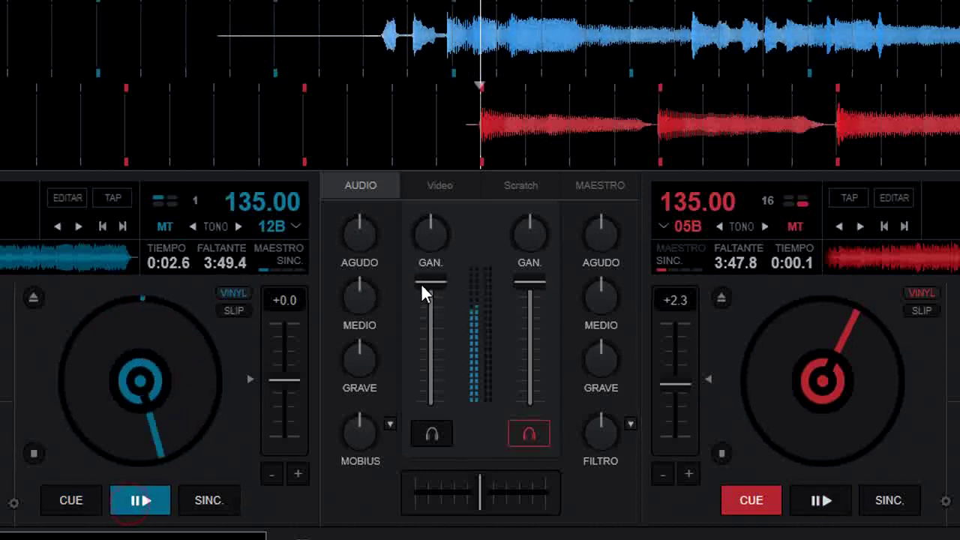
drag(421, 283, 436, 410)
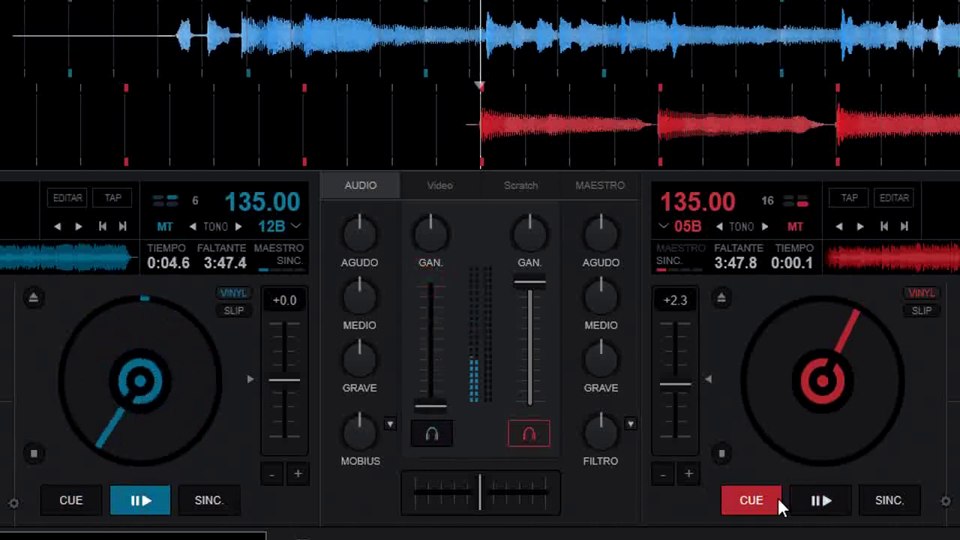
click(824, 500)
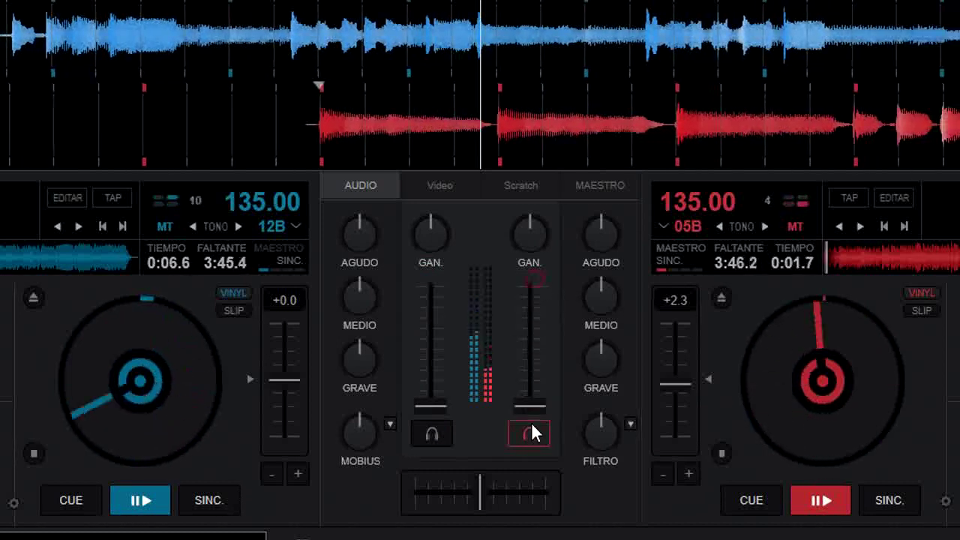
drag(435, 407, 435, 283)
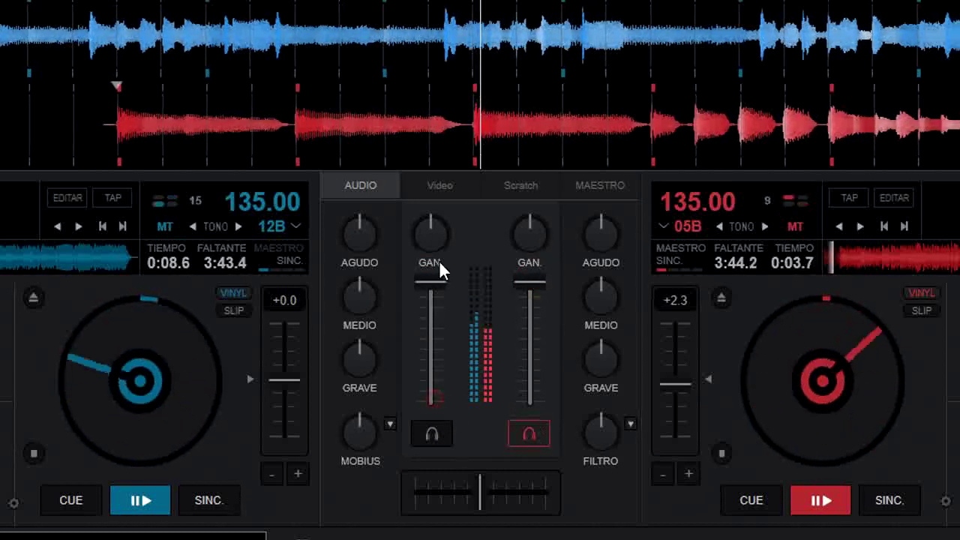
drag(539, 281, 507, 398)
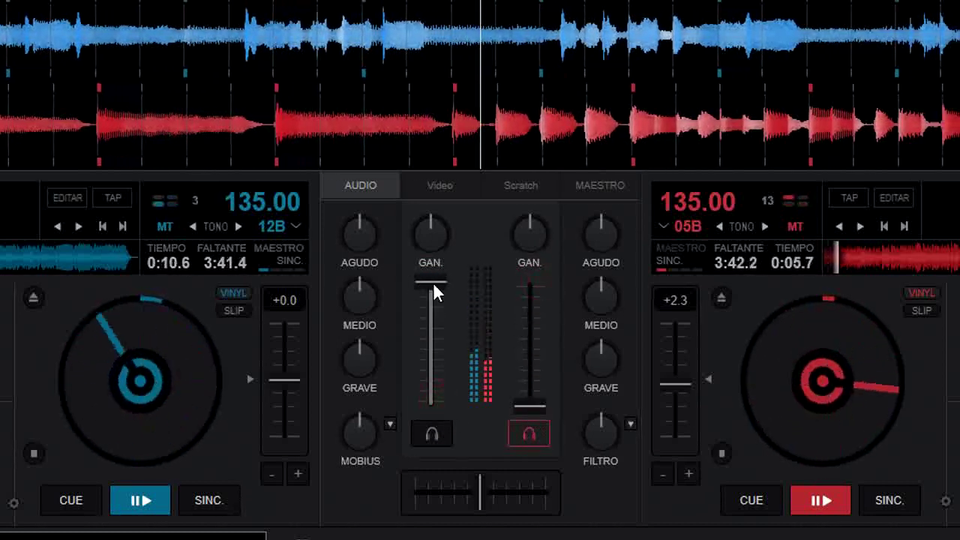
drag(433, 282, 430, 415)
Return both decks to their cue points and raise both channel volume faders to maximum
click(82, 501)
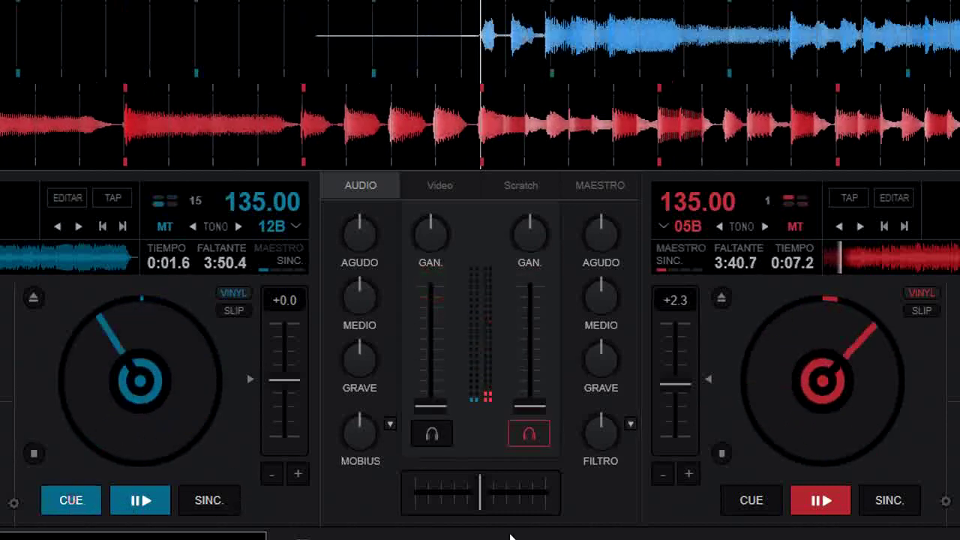
click(751, 500)
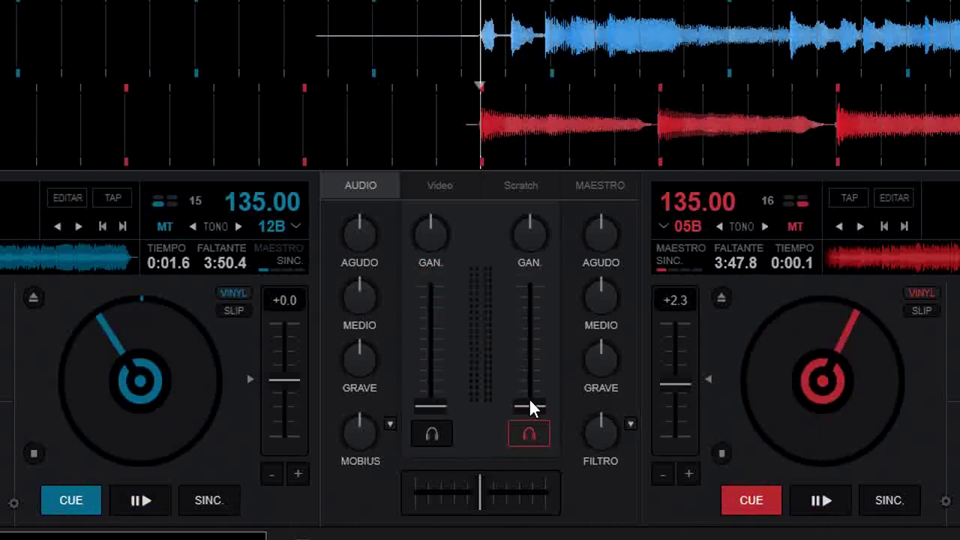
drag(529, 407, 539, 250)
drag(422, 406, 435, 277)
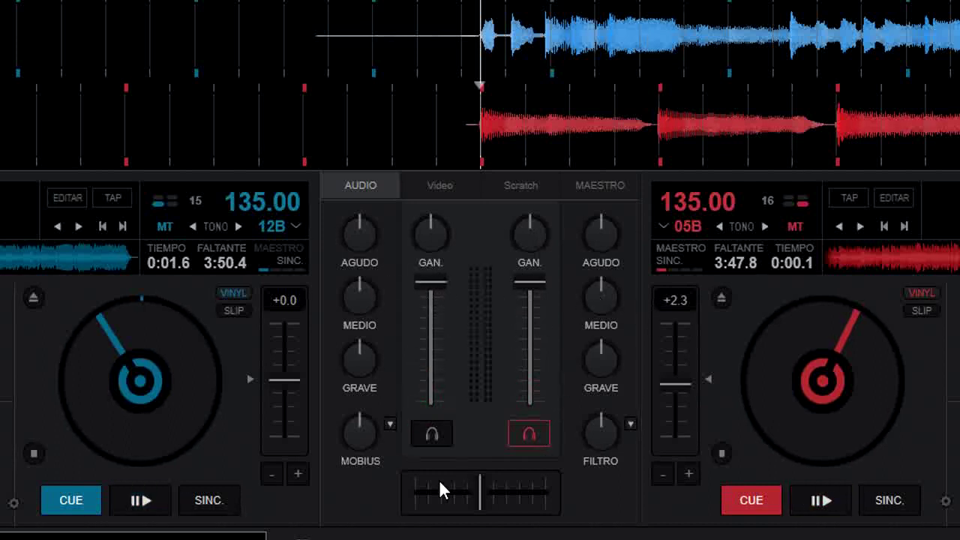
mouse_move(593, 297)
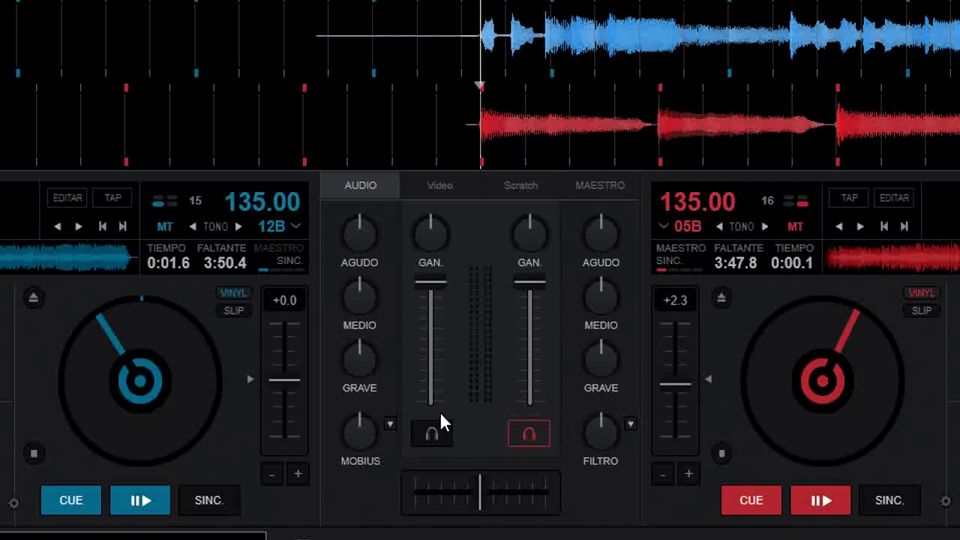
mouse_move(440, 412)
mouse_move(425, 330)
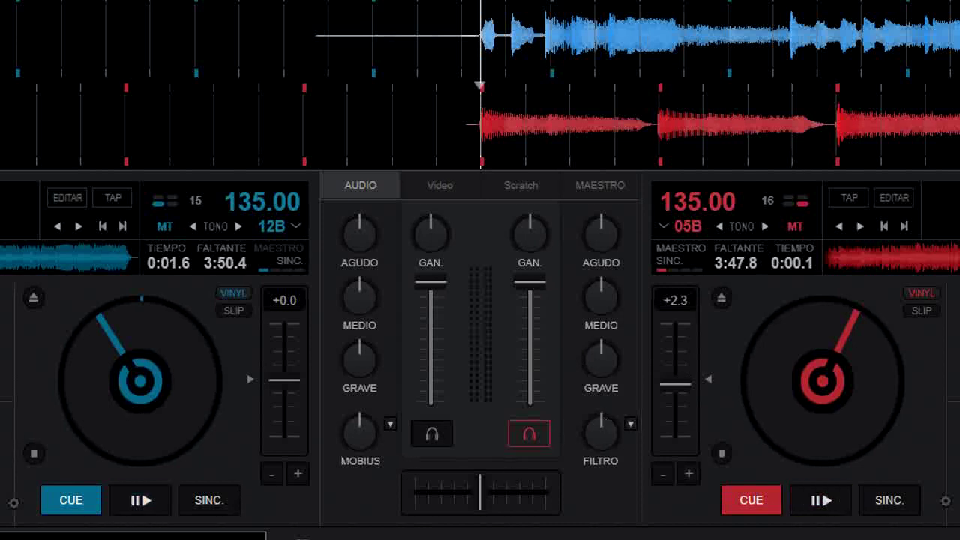
Search the configuration options for "cross" and set crossfaderDisable to No
key(ctrl+o)
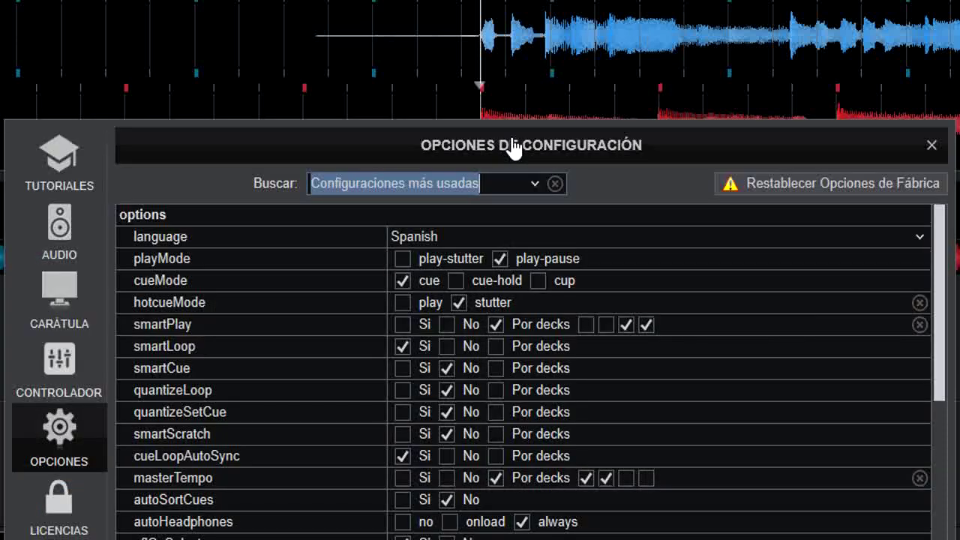
text(c)
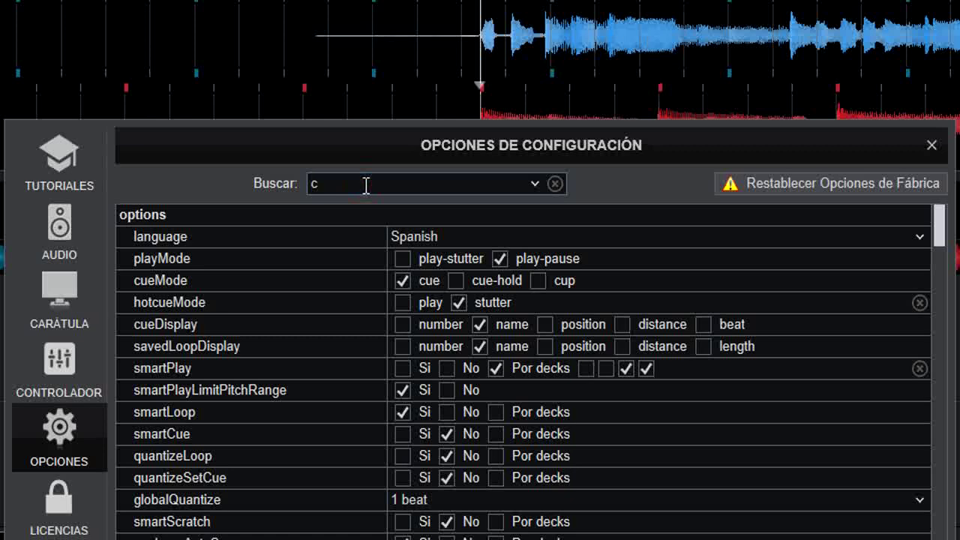
text(roo)
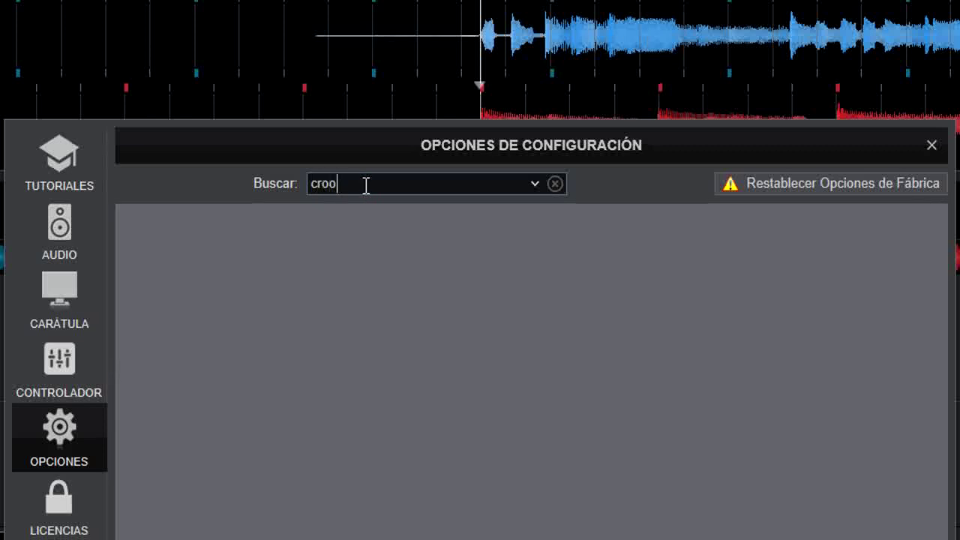
key(BackSpace)
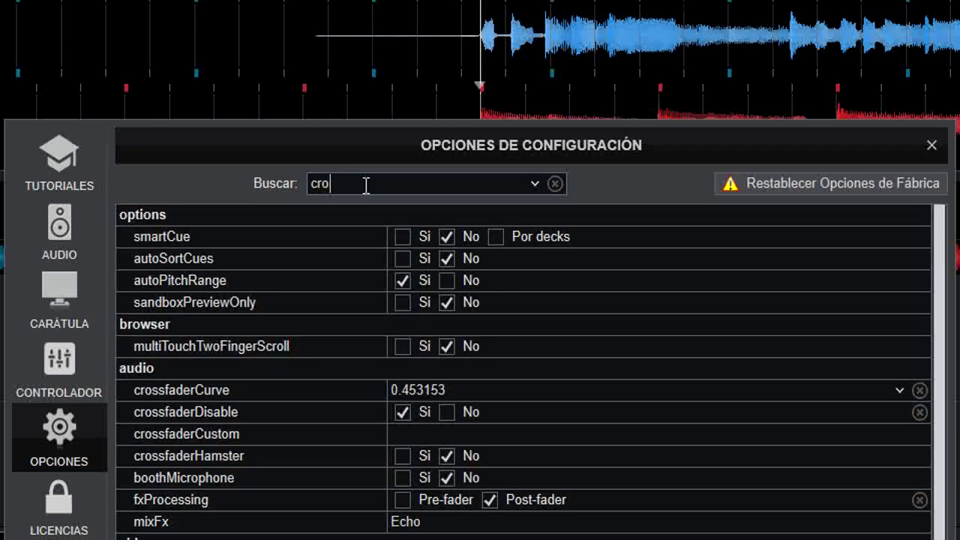
text(ss)
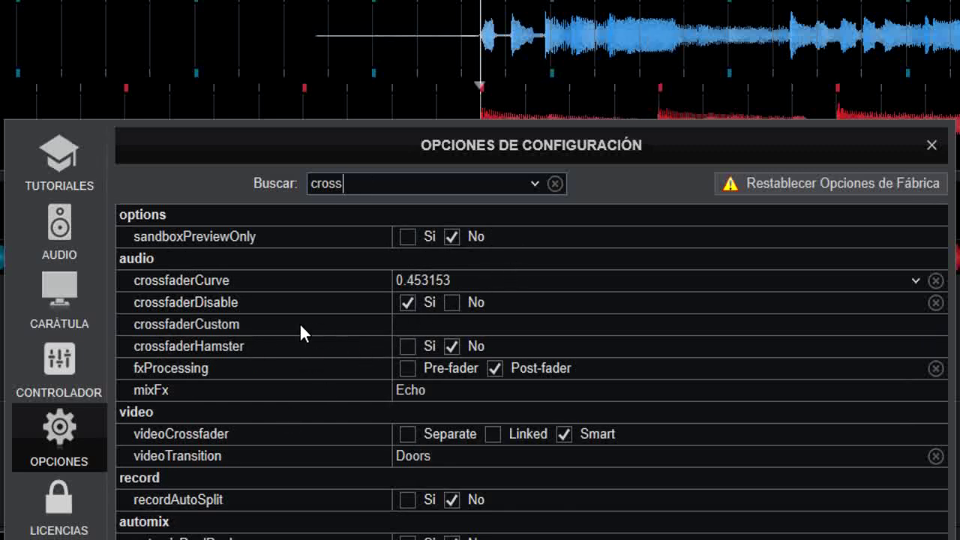
click(452, 303)
click(931, 146)
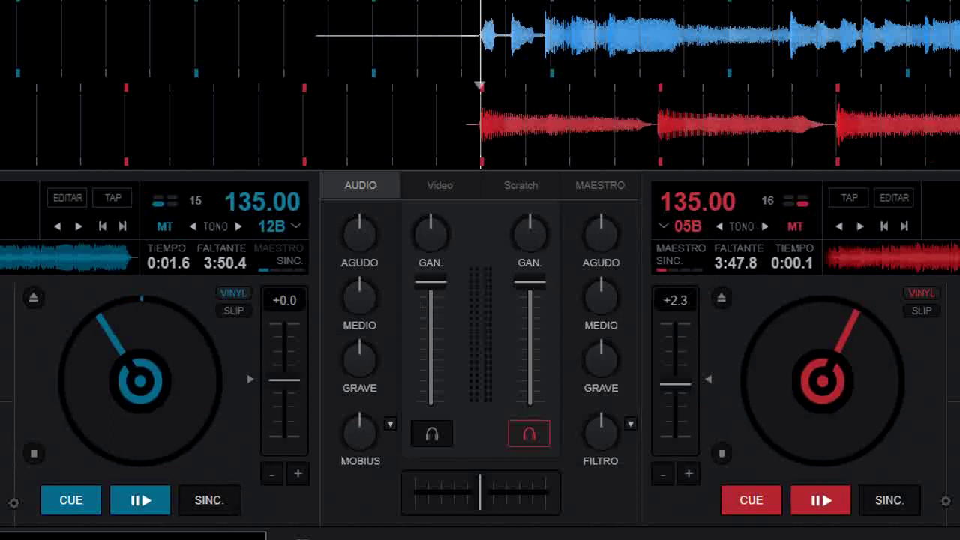
Test the re-enabled crossfader fully at deck B's side while deck A plays, then cue deck A and move the crossfader back near the centre
drag(478, 493, 574, 498)
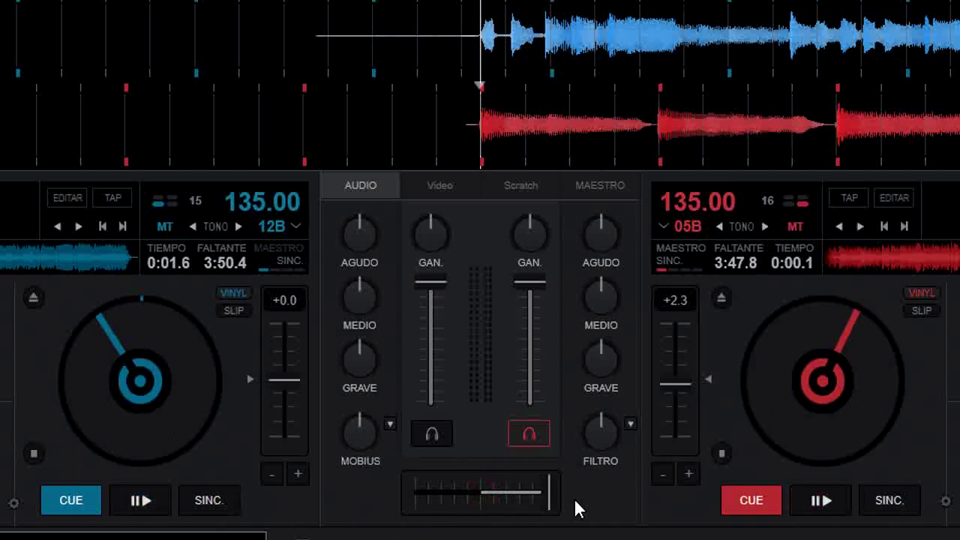
click(146, 504)
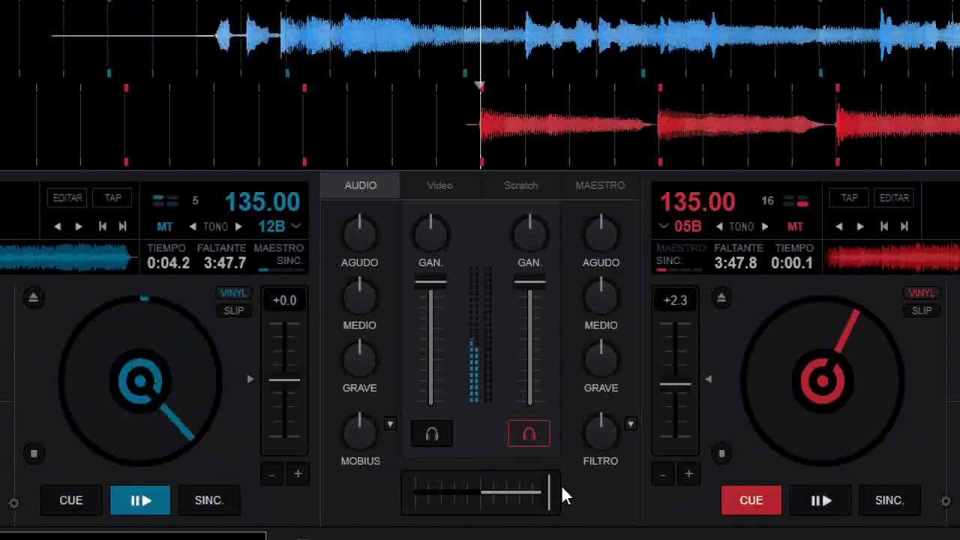
drag(553, 485, 575, 516)
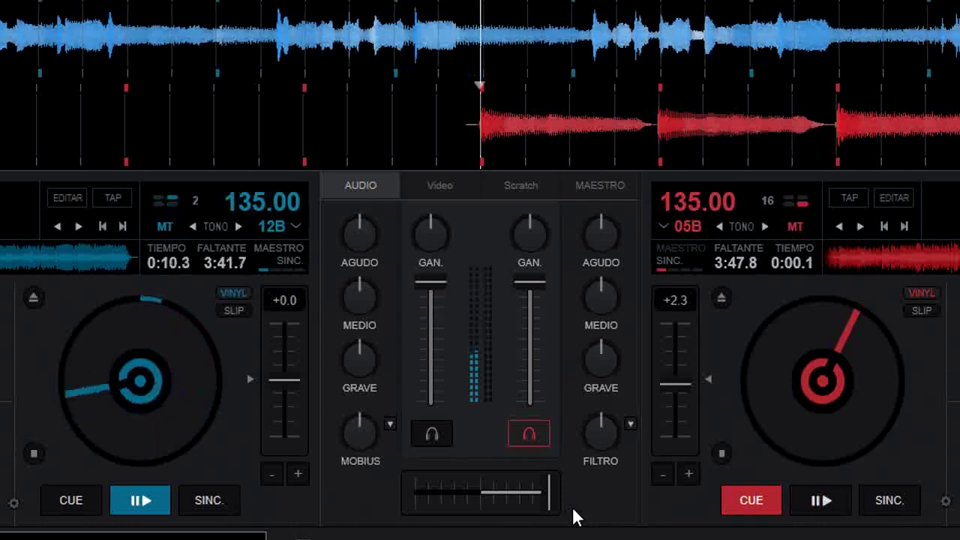
click(70, 501)
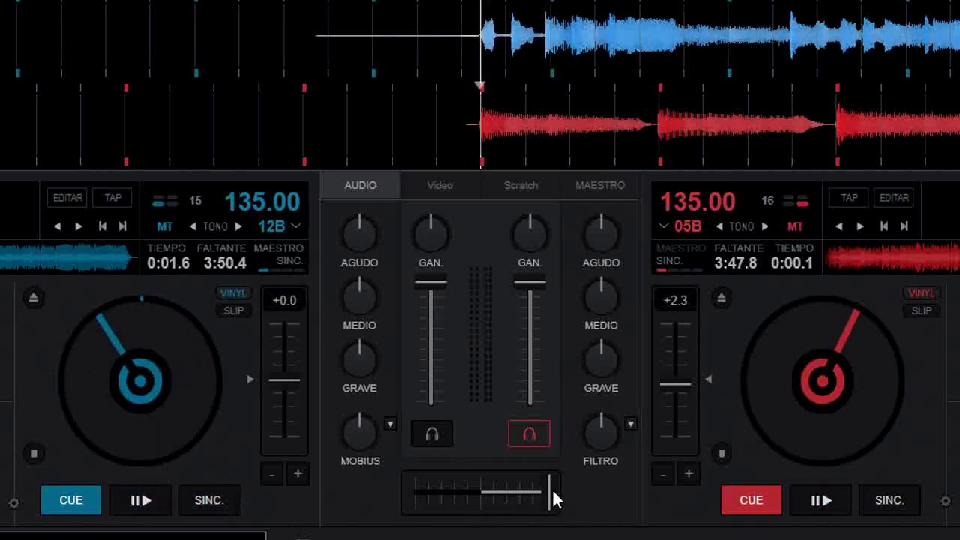
drag(532, 492, 486, 498)
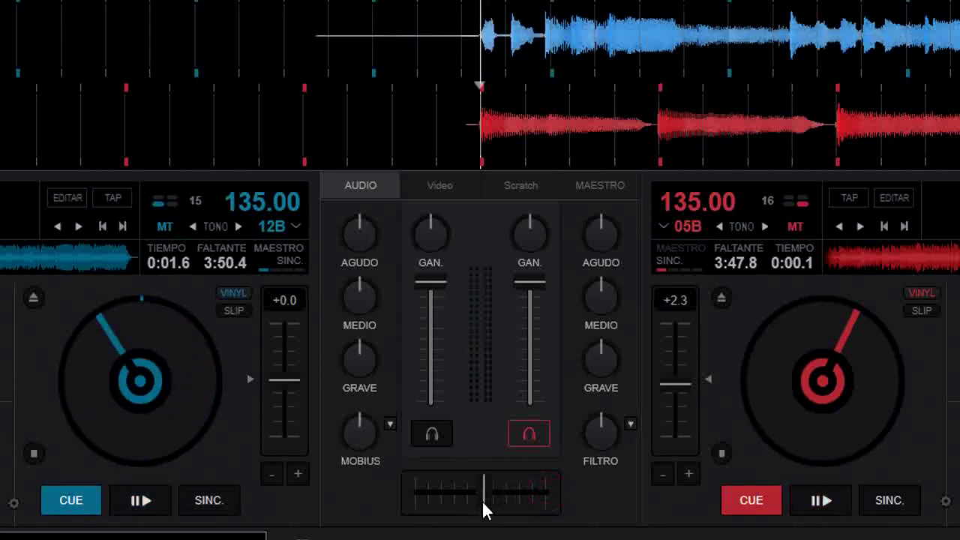